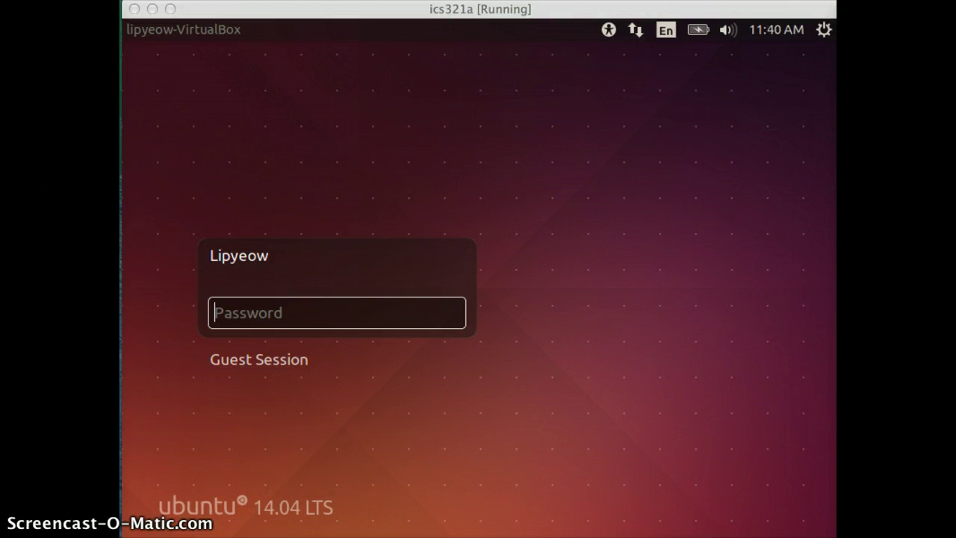
Log in at the Ubuntu login screen with the account password to reach the desktop.
{"action": "left_click", "coordinate": [314, 312]}
{"action": "type", "text": "******"}
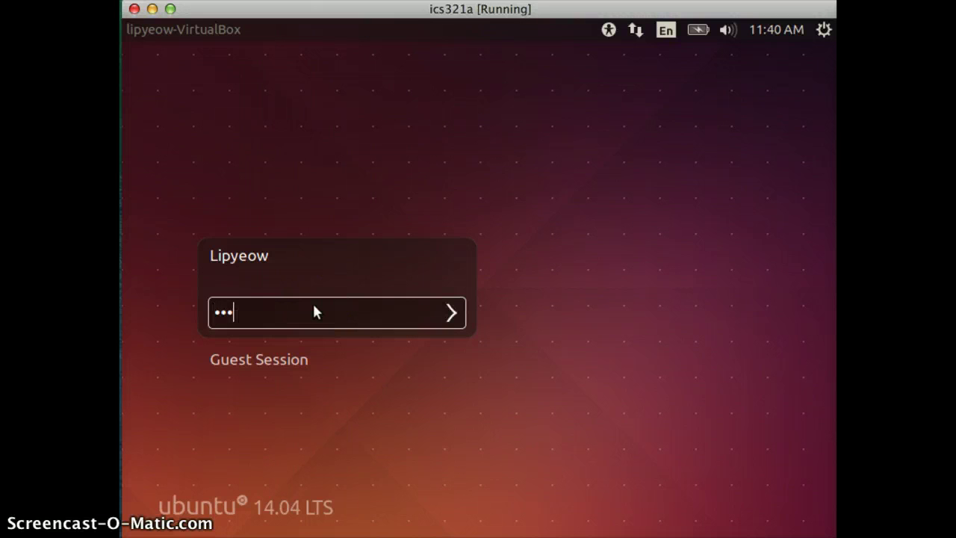
{"action": "key", "text": "Return"}
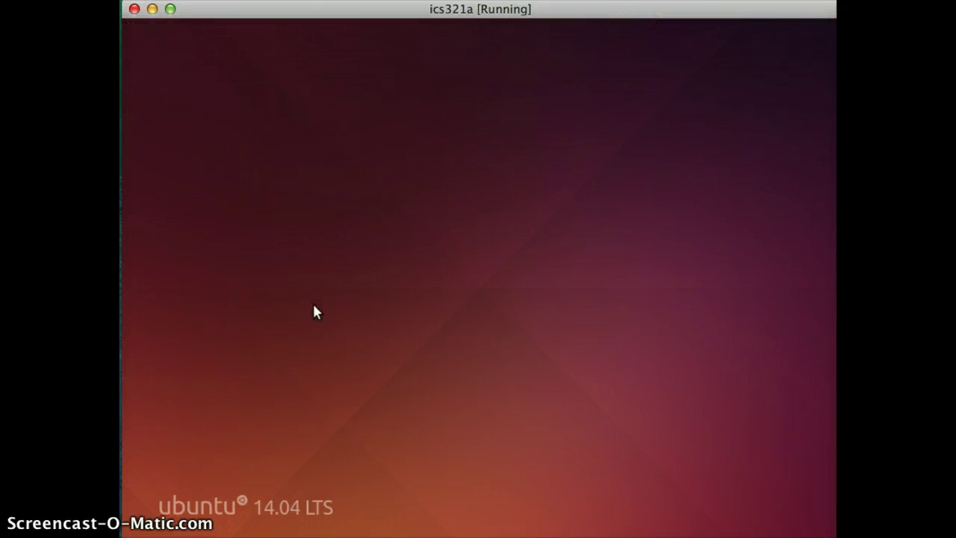
{"action": "left_click", "coordinate": [419, 338]}
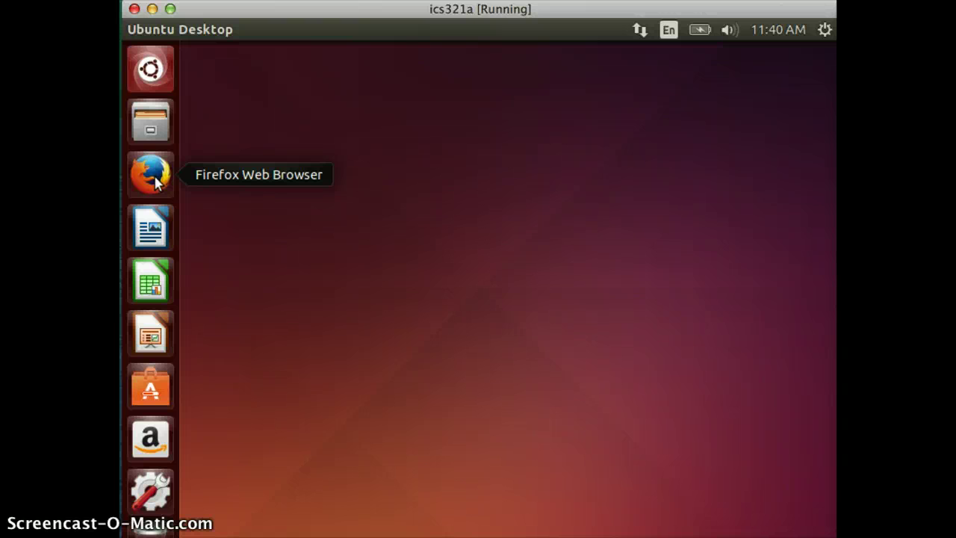
Launch Firefox and search Google for 'oracle XE'.
{"action": "left_click", "coordinate": [155, 179]}
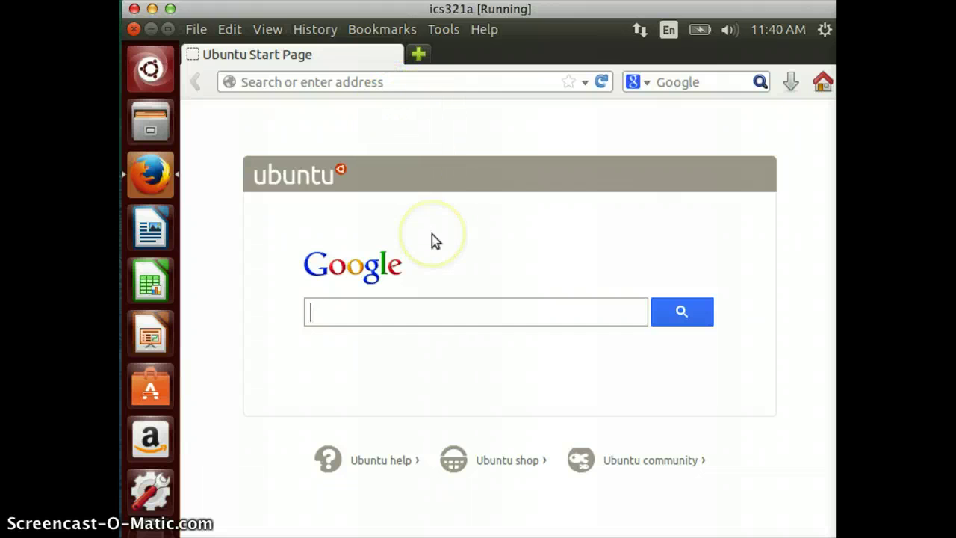
{"action": "type", "text": "oracle X"}
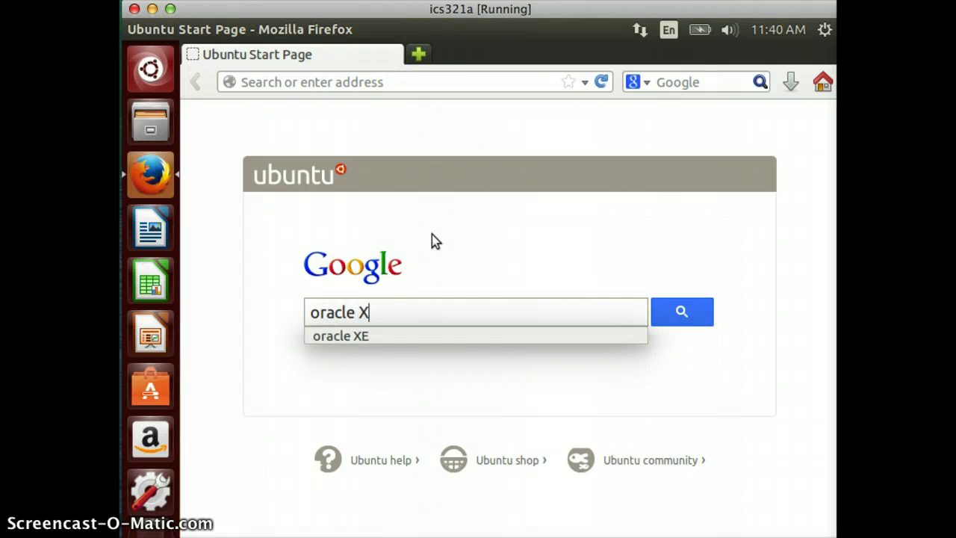
{"action": "type", "text": "E"}
{"action": "key", "text": "Return"}
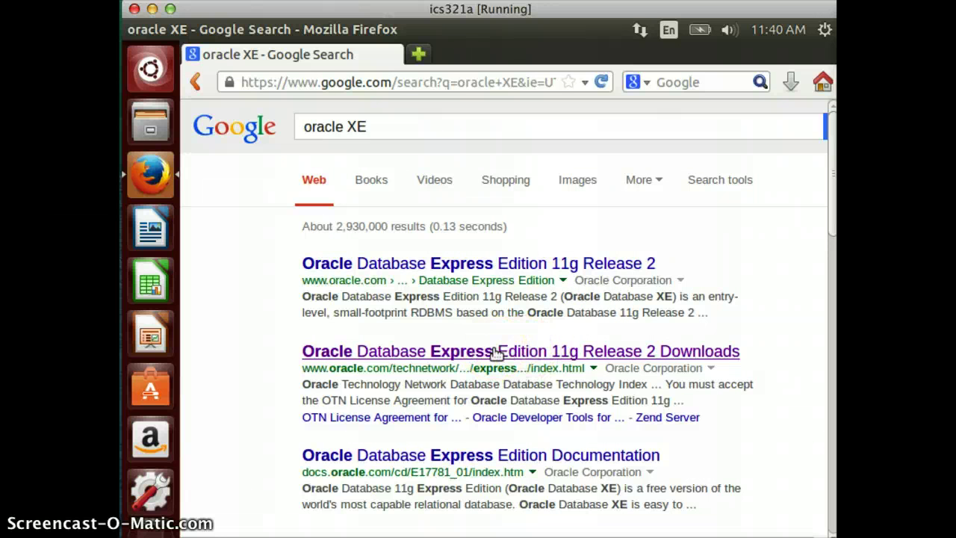
On the Oracle XE 11g Release 2 downloads page, accept the license and choose the Linux x64 download.
{"action": "left_click", "coordinate": [495, 351]}
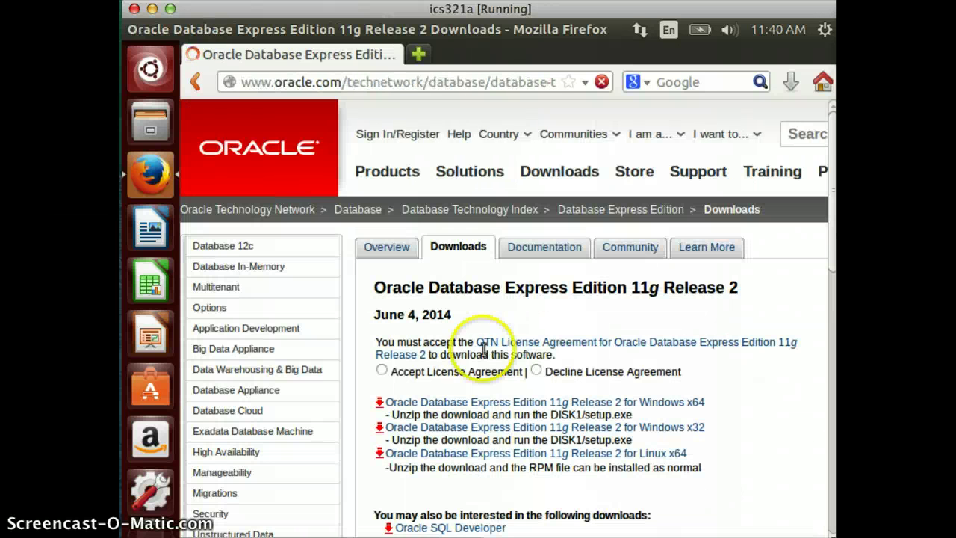
{"action": "left_click", "coordinate": [384, 371]}
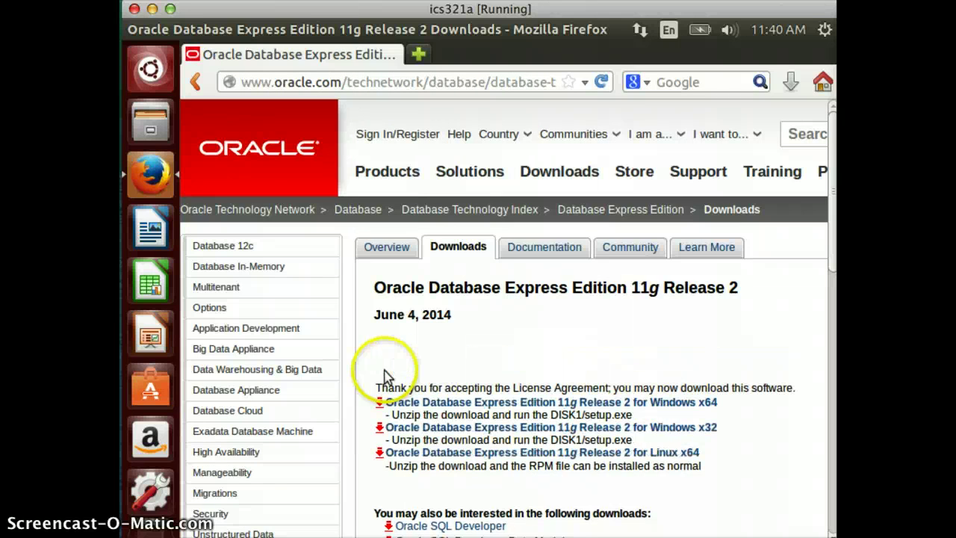
{"action": "scroll", "coordinate": [642, 355], "scroll_direction": "down", "scroll_amount": 1}
{"action": "scroll", "coordinate": [642, 355], "scroll_direction": "down", "scroll_amount": 1}
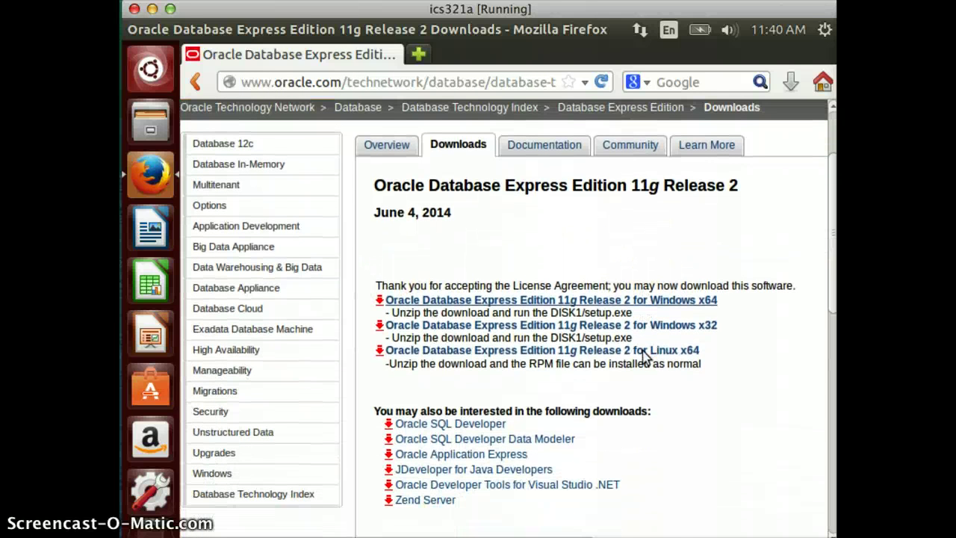
{"action": "left_click", "coordinate": [620, 350]}
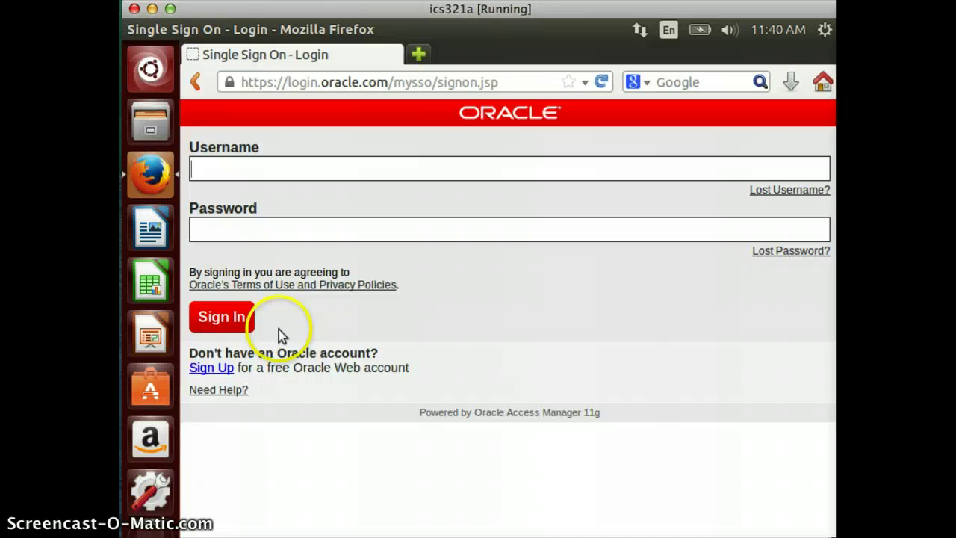
Sign in to Oracle with the account username and password.
{"action": "left_click", "coordinate": [316, 175]}
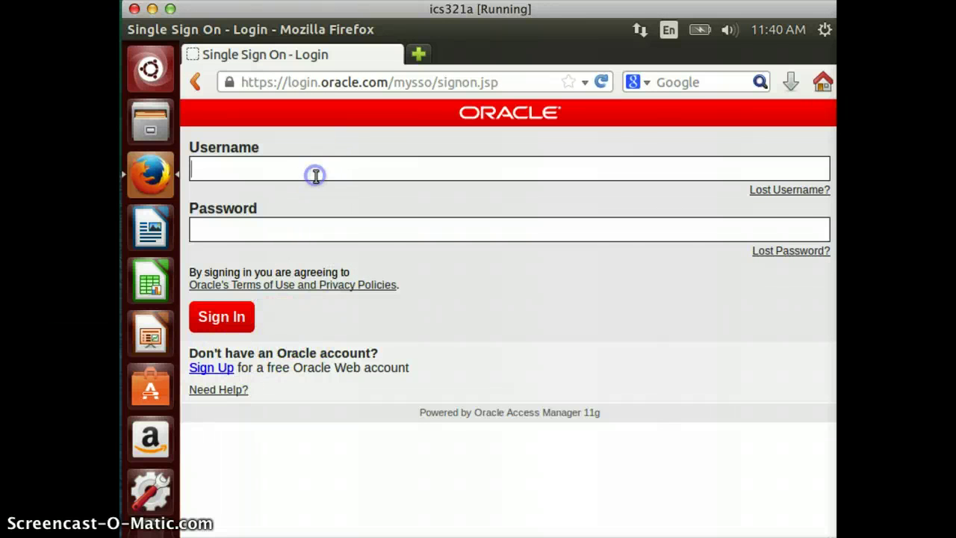
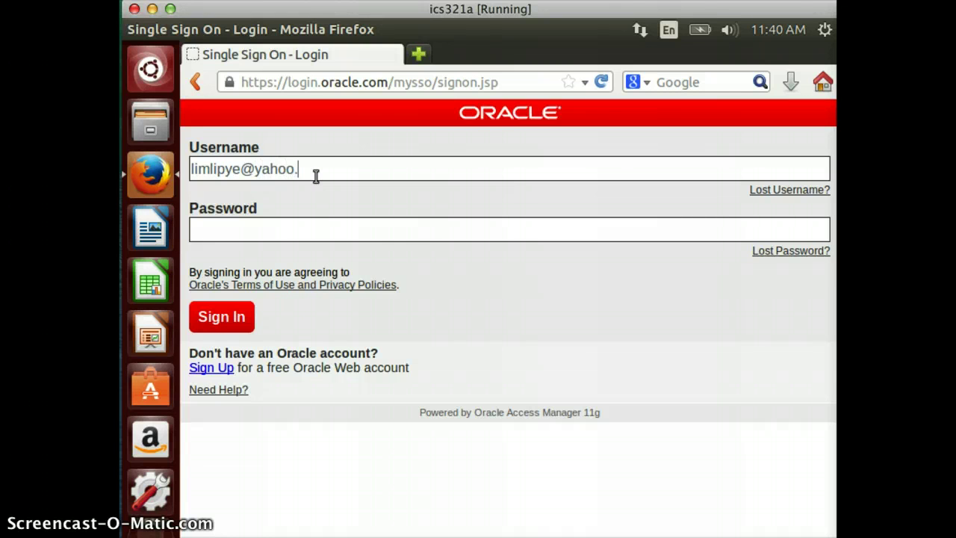
{"action": "left_click", "coordinate": [237, 319]}
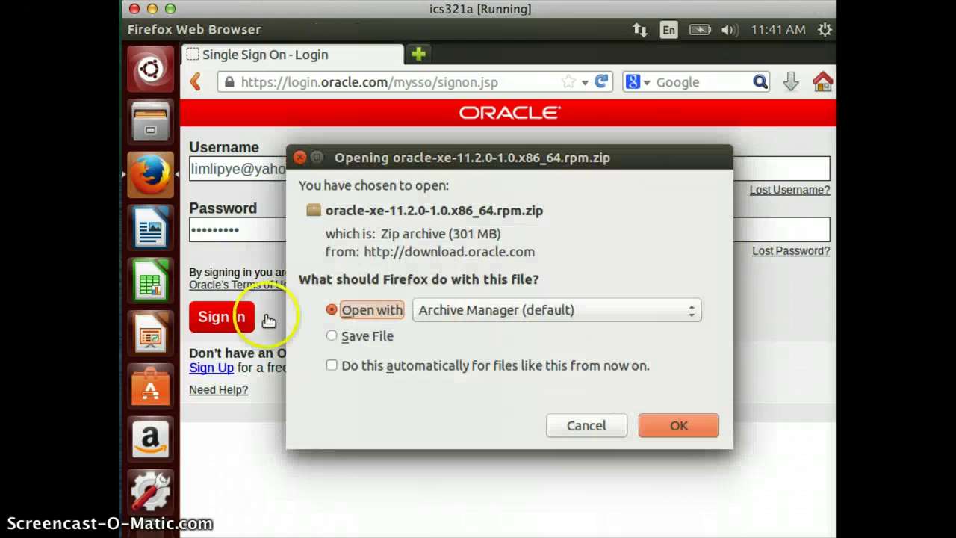
Save the 301 MB oracle-xe-11.2.0-1.0.x86_64.rpm.zip archive to disk.
{"action": "left_click", "coordinate": [333, 337]}
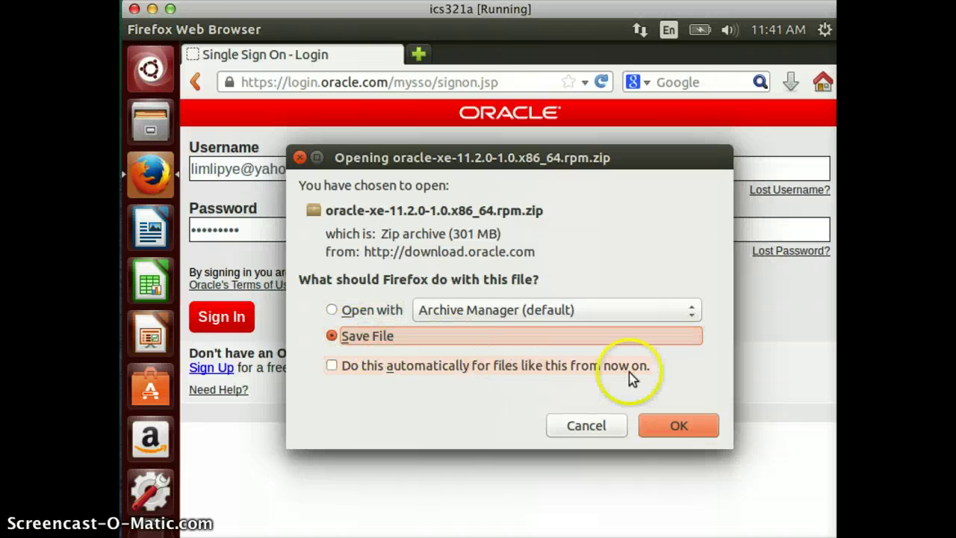
{"action": "left_click", "coordinate": [671, 426]}
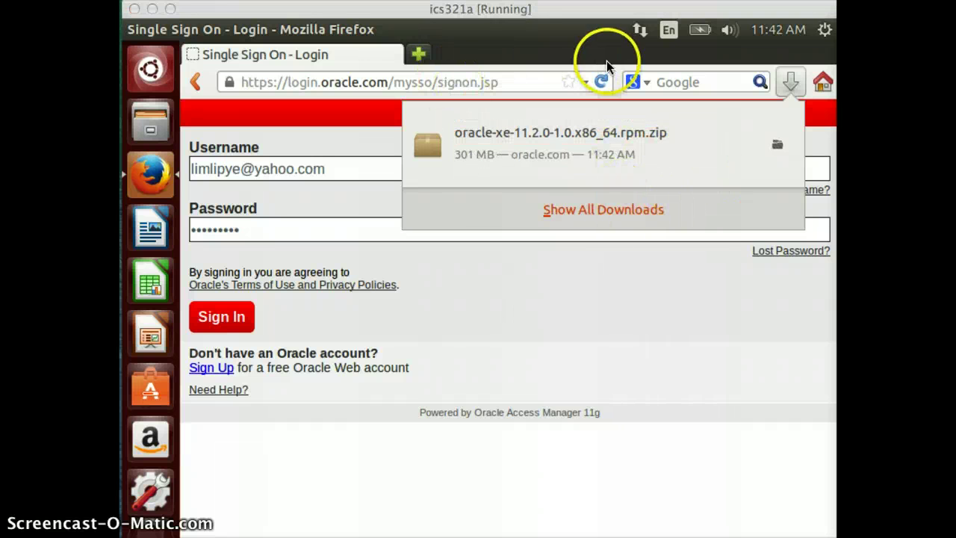
Dismiss the downloads list and browse to the Downloads folder in the Files manager.
{"action": "left_click", "coordinate": [497, 60]}
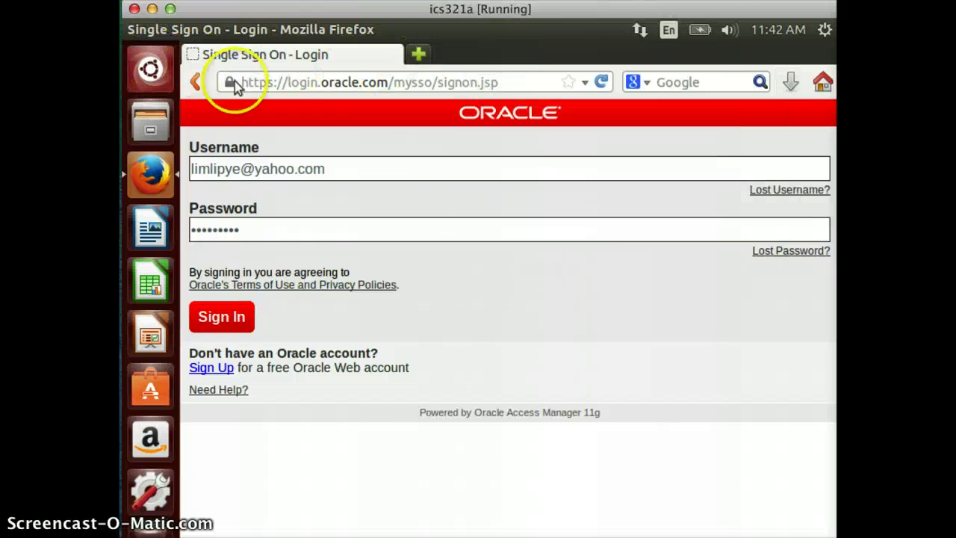
{"action": "left_click", "coordinate": [148, 130]}
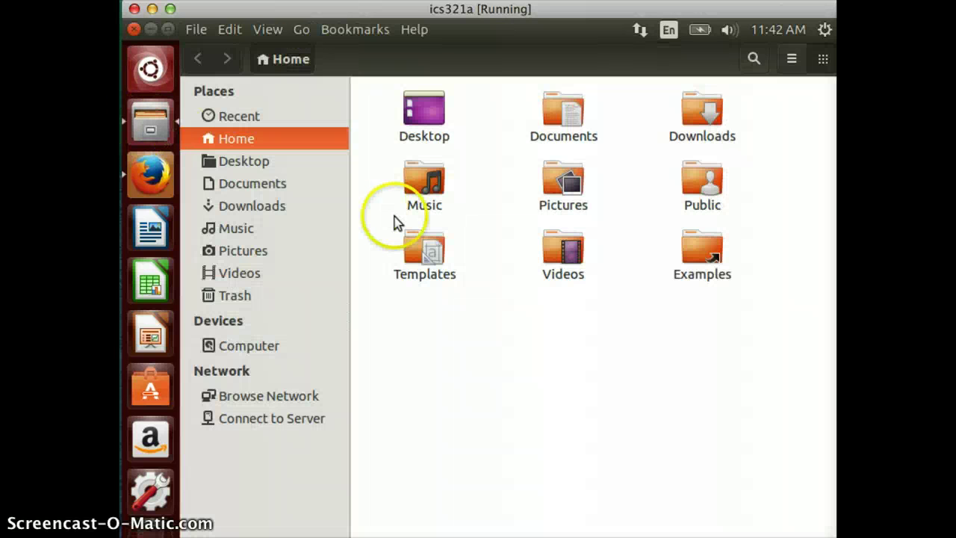
{"action": "left_click", "coordinate": [689, 121]}
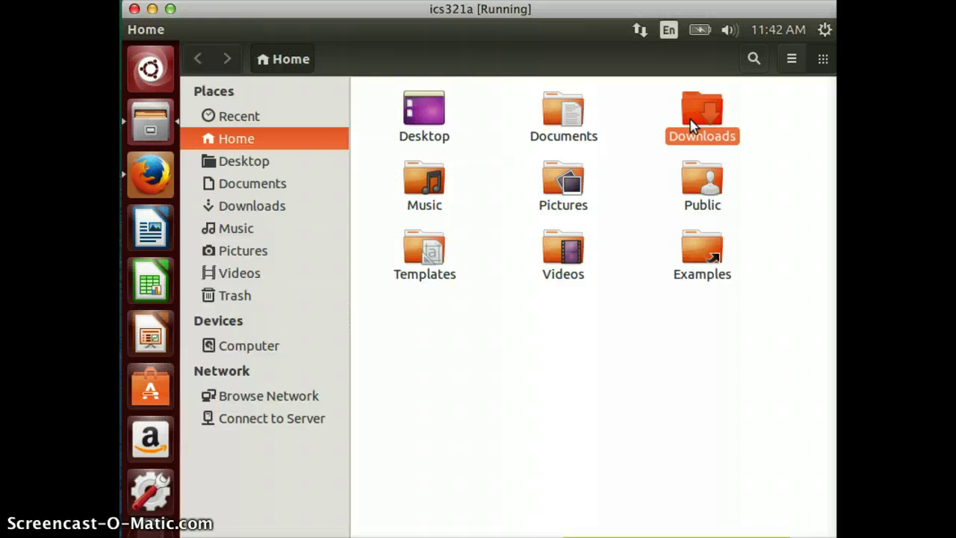
{"action": "double_click", "coordinate": [690, 123]}
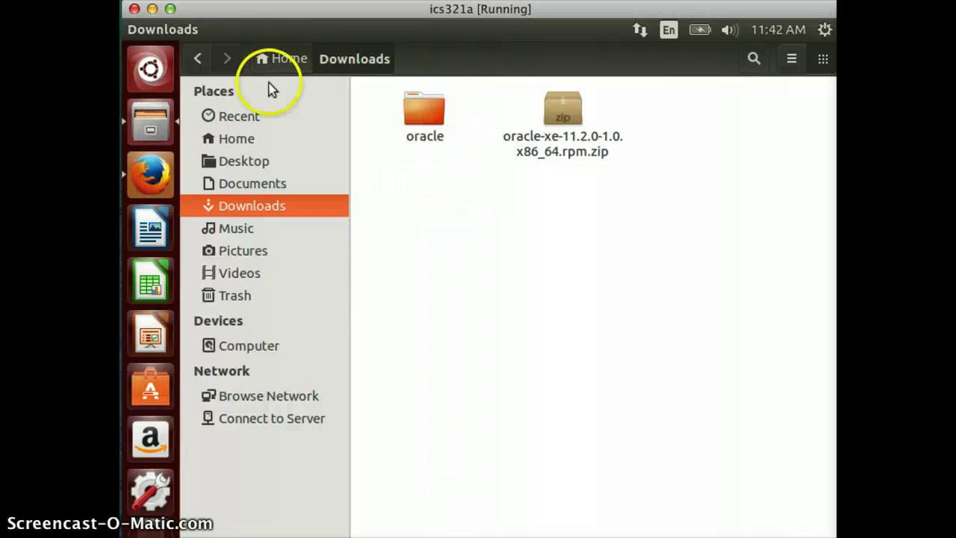
Find 'term' in the Dash and launch a Terminal window.
{"action": "left_click", "coordinate": [163, 79]}
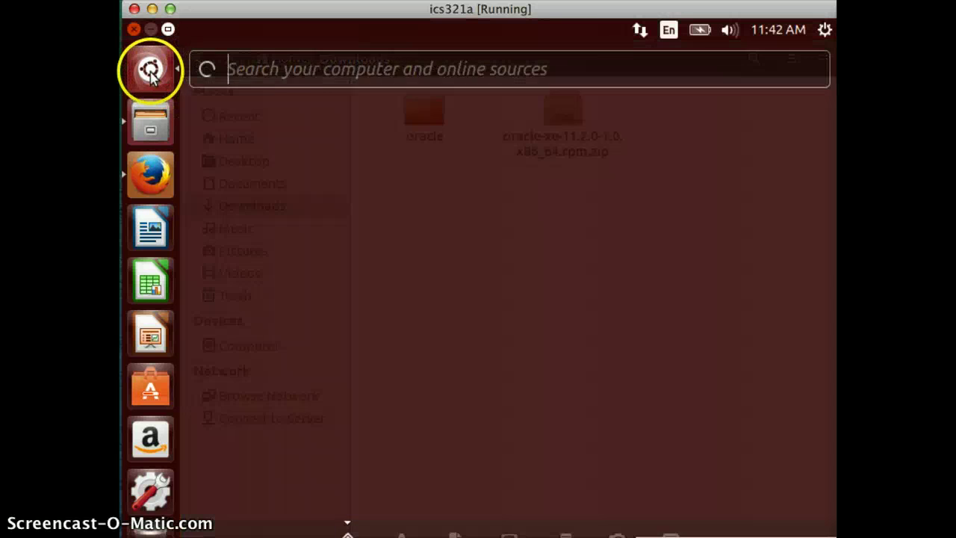
{"action": "type", "text": "ter"}
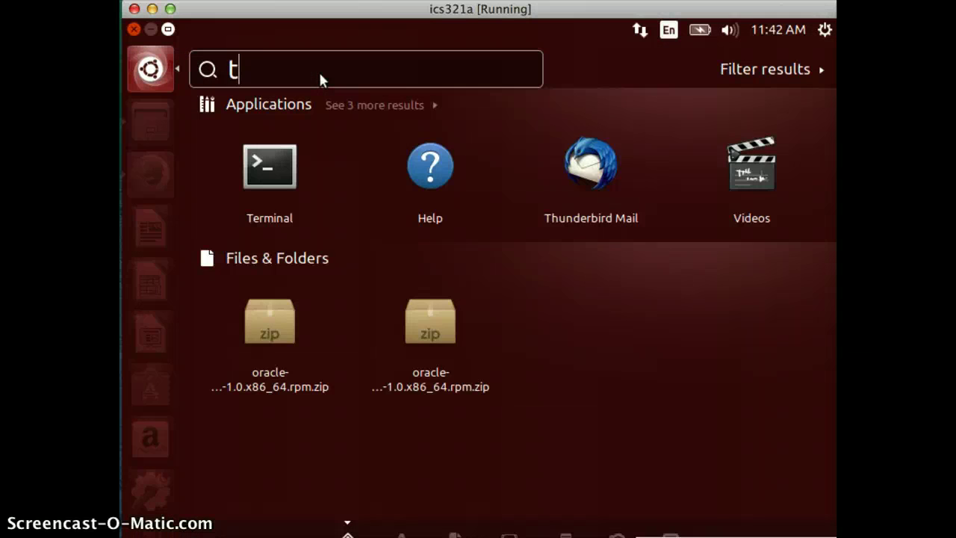
{"action": "type", "text": "m"}
{"action": "left_click", "coordinate": [270, 164]}
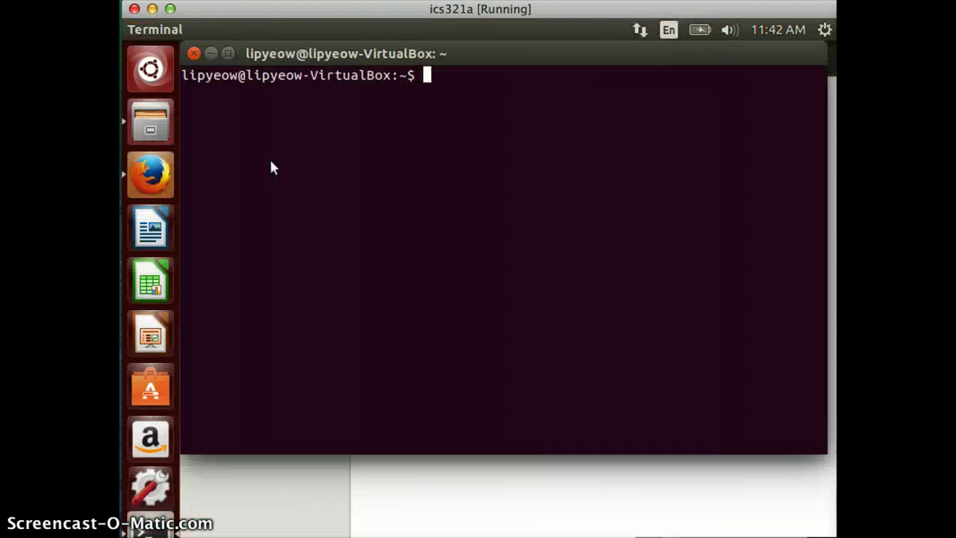
{"action": "left_click", "coordinate": [443, 175]}
{"action": "left_click", "coordinate": [473, 128]}
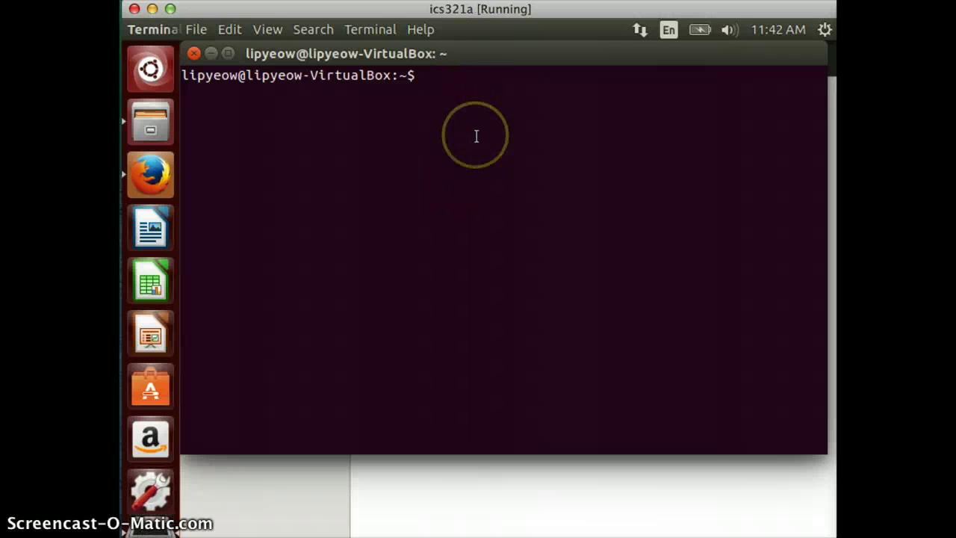
{"action": "left_click", "coordinate": [478, 112]}
{"action": "left_click", "coordinate": [363, 47]}
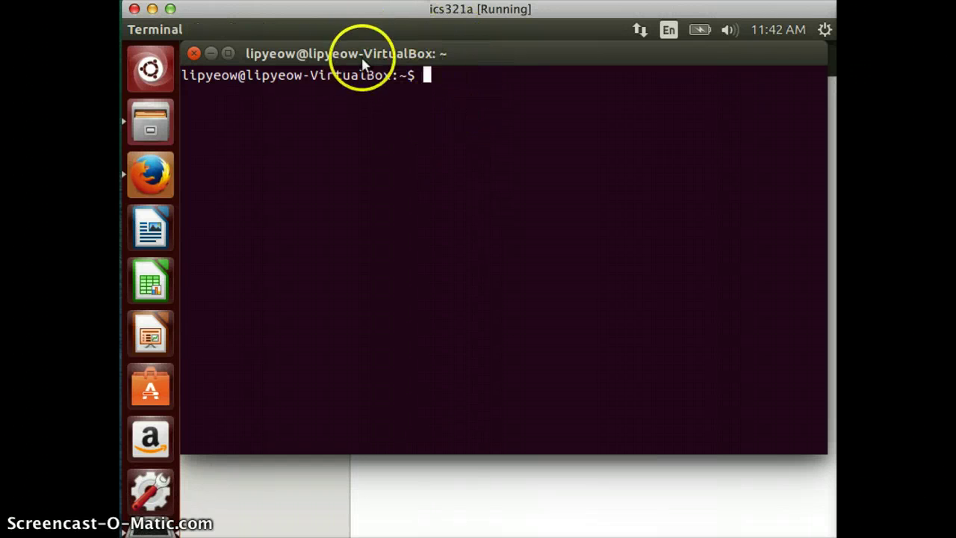
{"action": "left_click", "coordinate": [457, 93]}
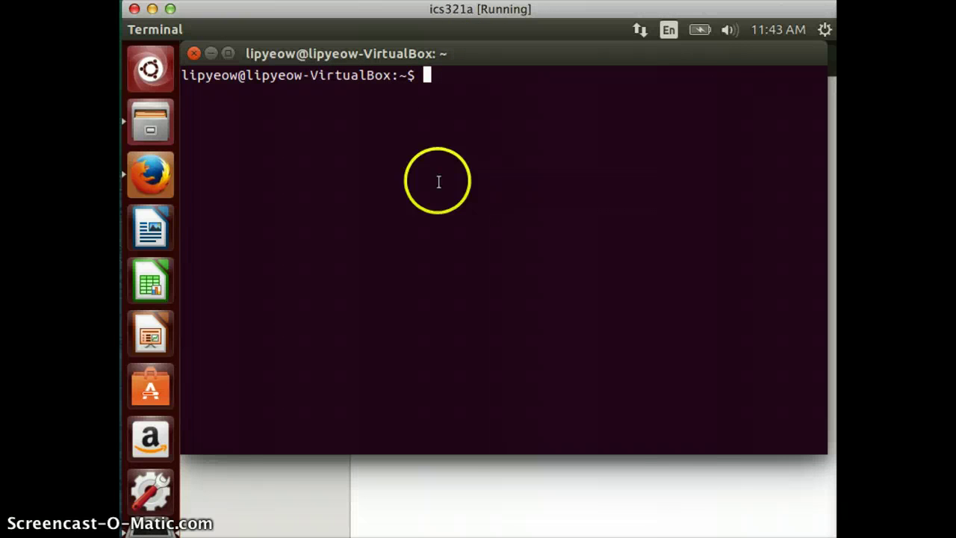
List the home folder, change into Downloads, and list its contents.
{"action": "type", "text": "ls"}
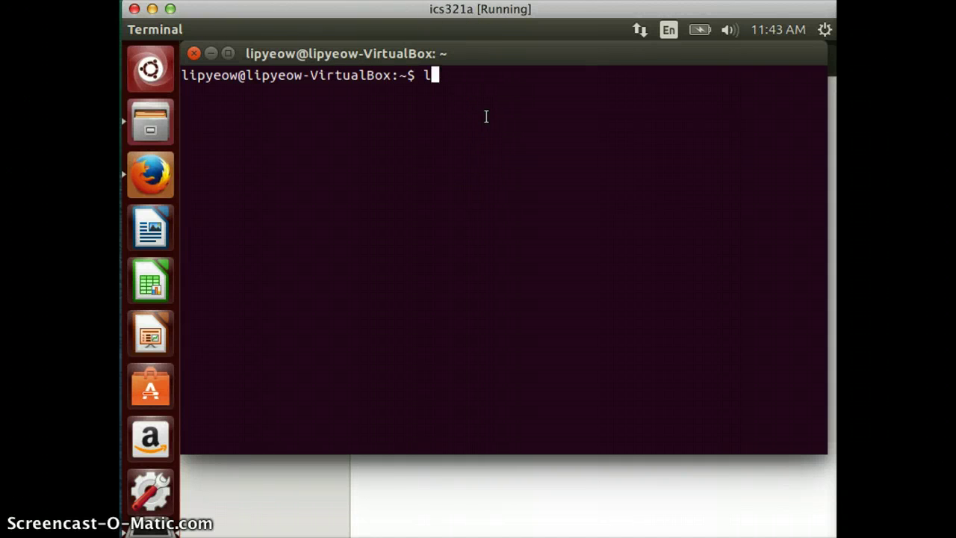
{"action": "key", "text": "Return"}
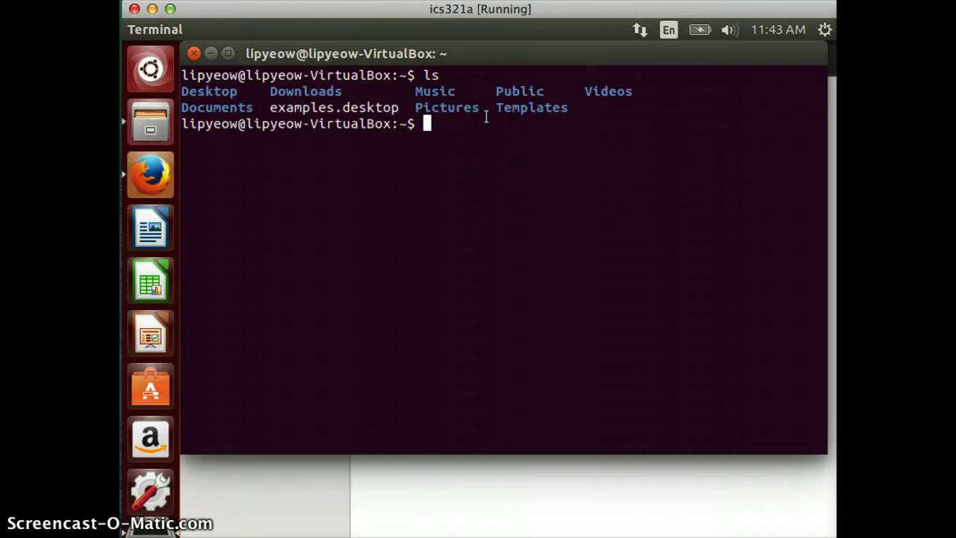
{"action": "type", "text": "cd Di"}
{"action": "key", "text": "BackSpace"}
{"action": "type", "text": "ow"}
{"action": "key", "text": "Tab"}
{"action": "key", "text": "Return"}
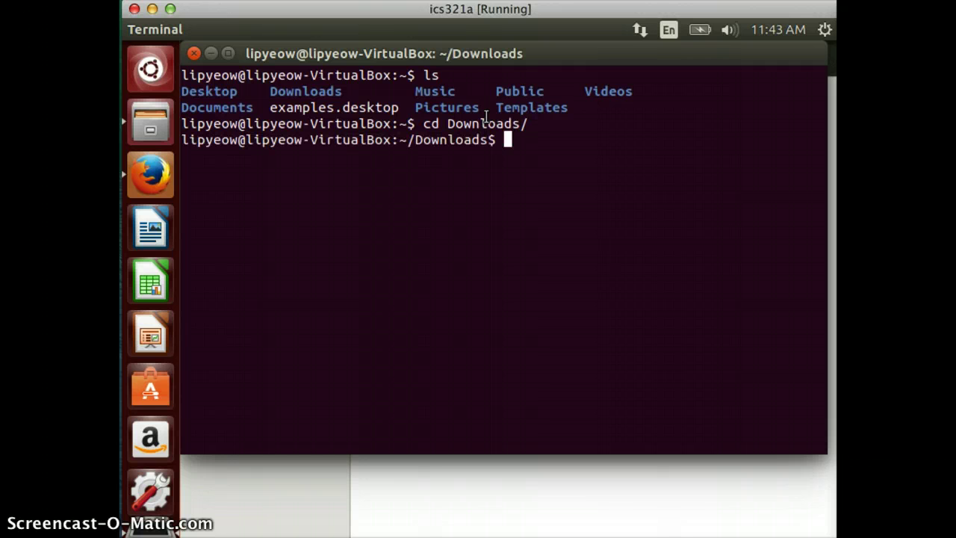
{"action": "type", "text": "ls"}
{"action": "key", "text": "Return"}
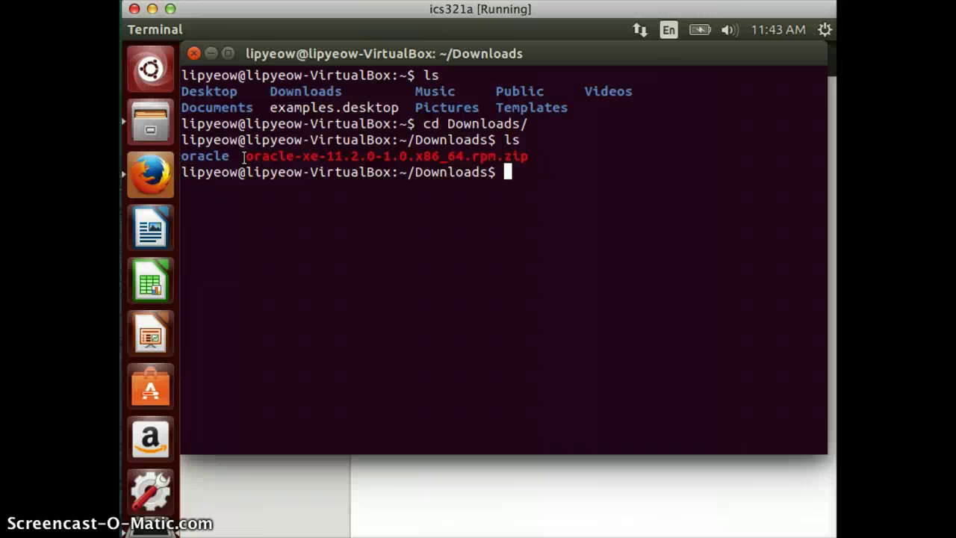
Delete the old oracle folder with rm -rf and create a new one with mkdir.
{"action": "type", "text": "rm -rf oracle"}
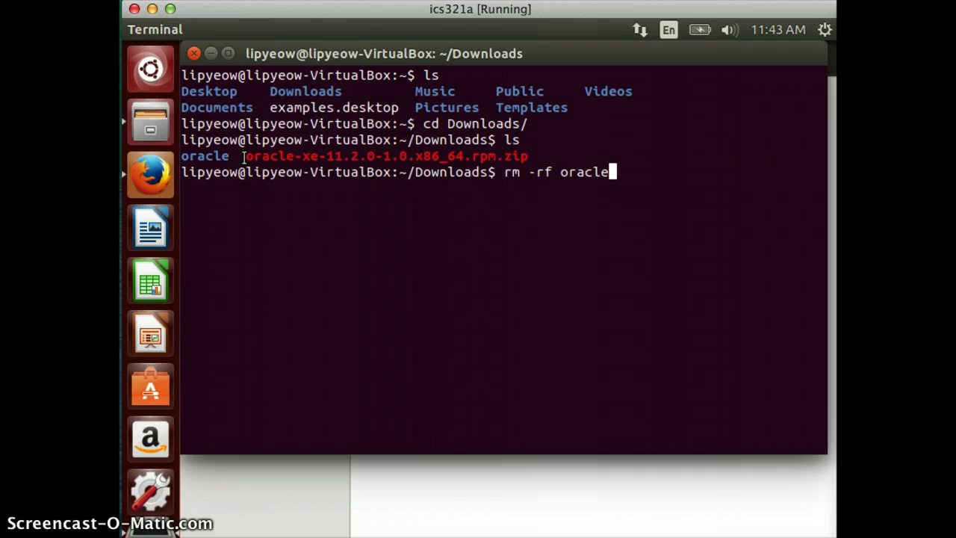
{"action": "key", "text": "Return"}
{"action": "type", "text": "ls"}
{"action": "key", "text": "Return"}
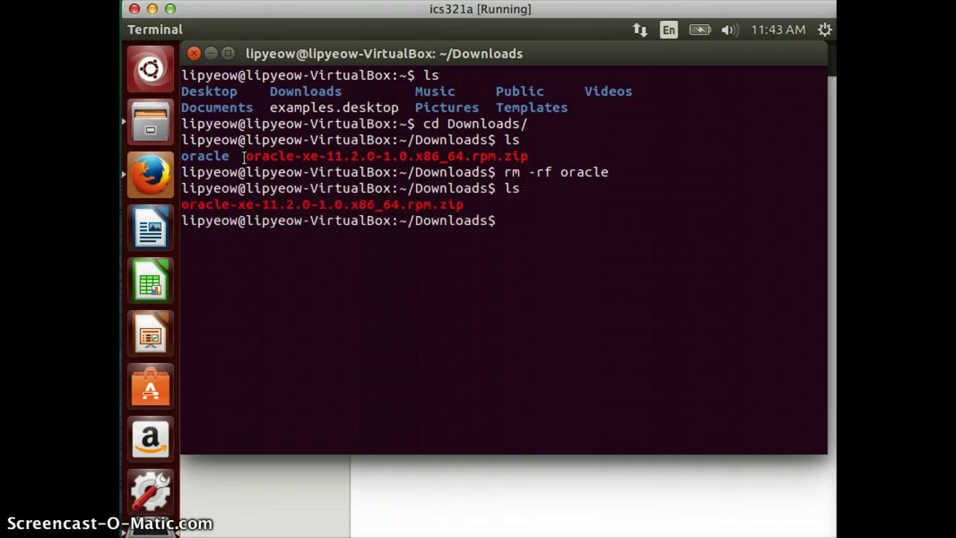
{"action": "type", "text": "mkdir oracle"}
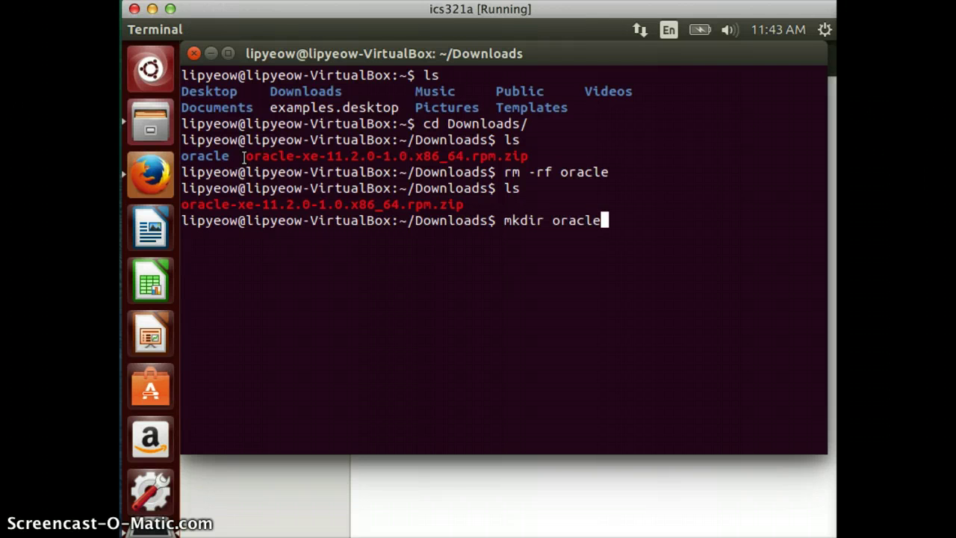
{"action": "key", "text": "Return"}
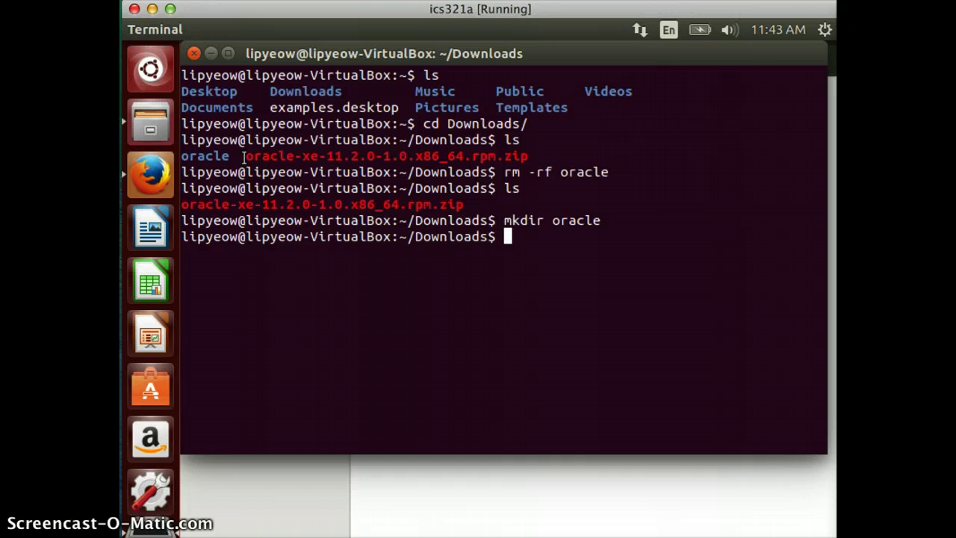
{"action": "type", "text": "ls"}
{"action": "key", "text": "Return"}
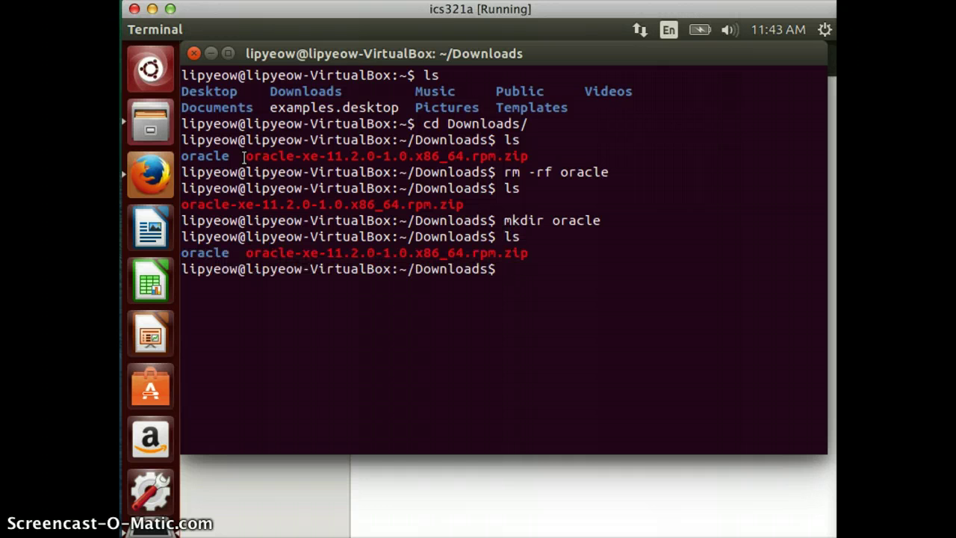
Move oracle-xe-11.2.0-1.0.x86_64.rpm.zip into oracle, then enter that folder and list it.
{"action": "type", "text": "mv oracle"}
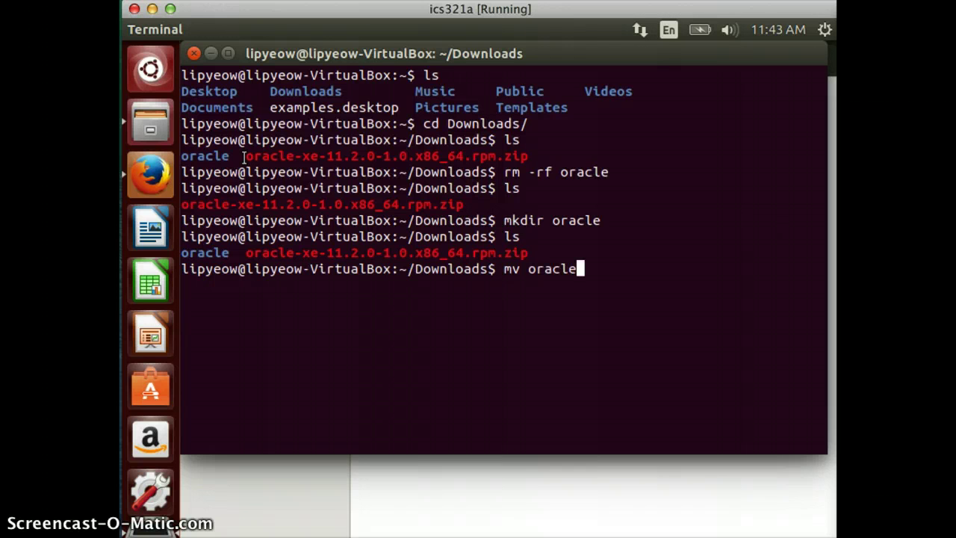
{"action": "type", "text": "-"}
{"action": "key", "text": "Tab"}
{"action": "type", "text": "oracle"}
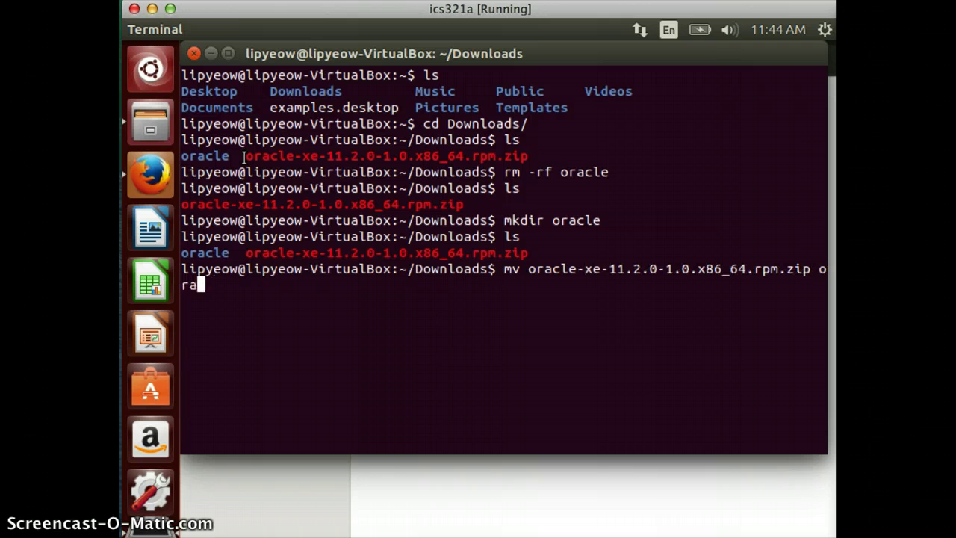
{"action": "key", "text": "Return"}
{"action": "type", "text": "ls"}
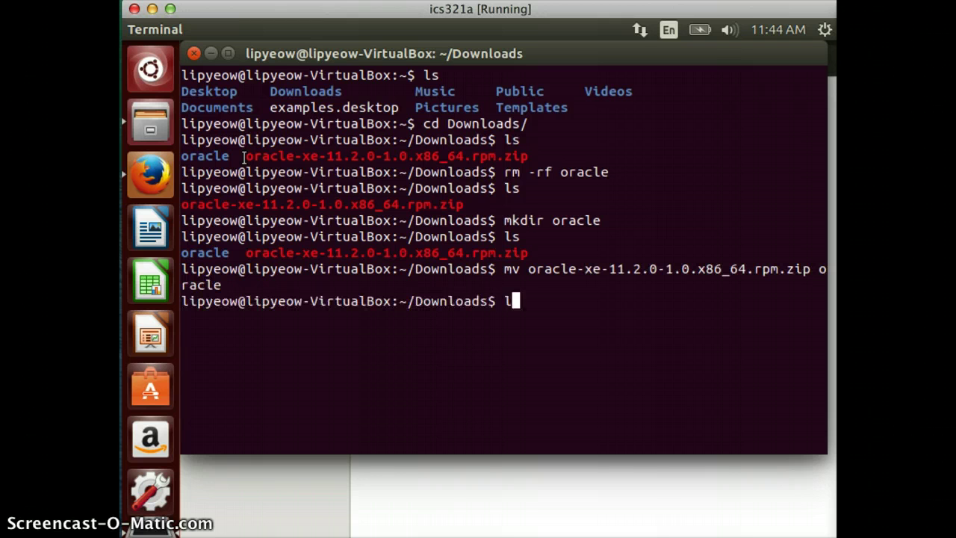
{"action": "key", "text": "Return"}
{"action": "type", "text": "cd oracle/"}
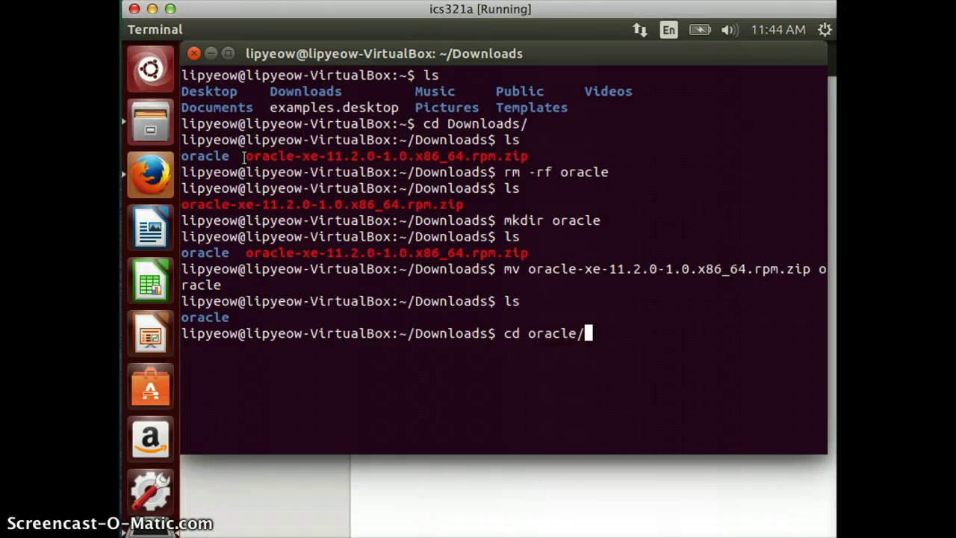
{"action": "key", "text": "Return"}
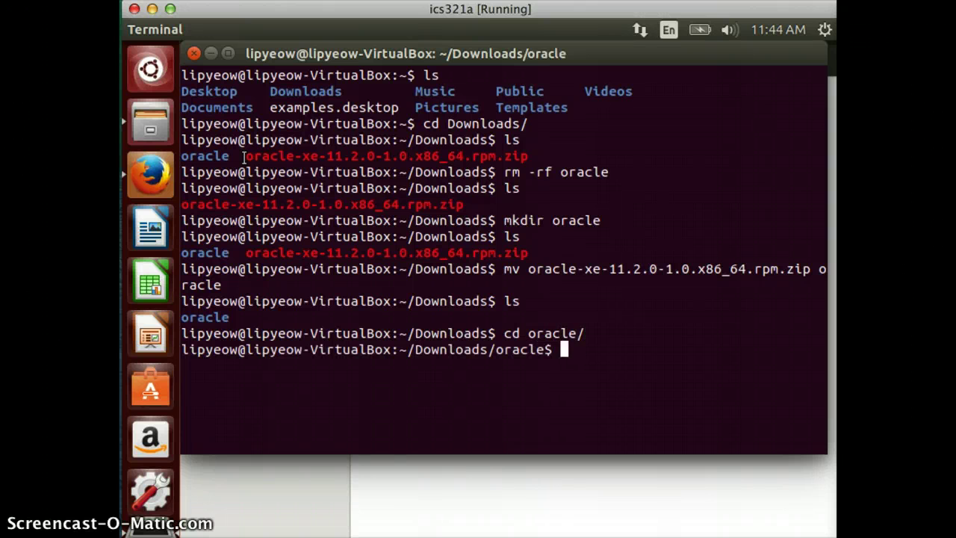
{"action": "type", "text": "ls"}
{"action": "key", "text": "Return"}
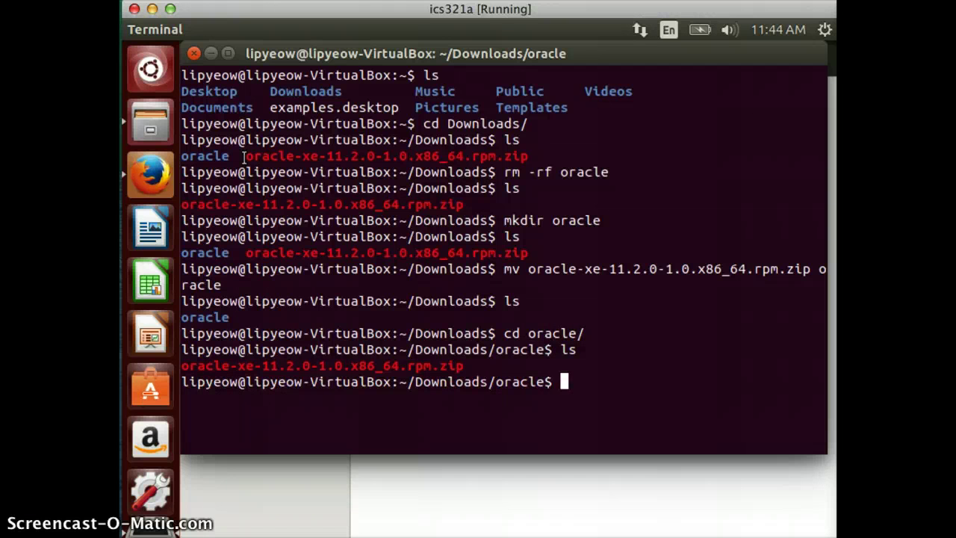